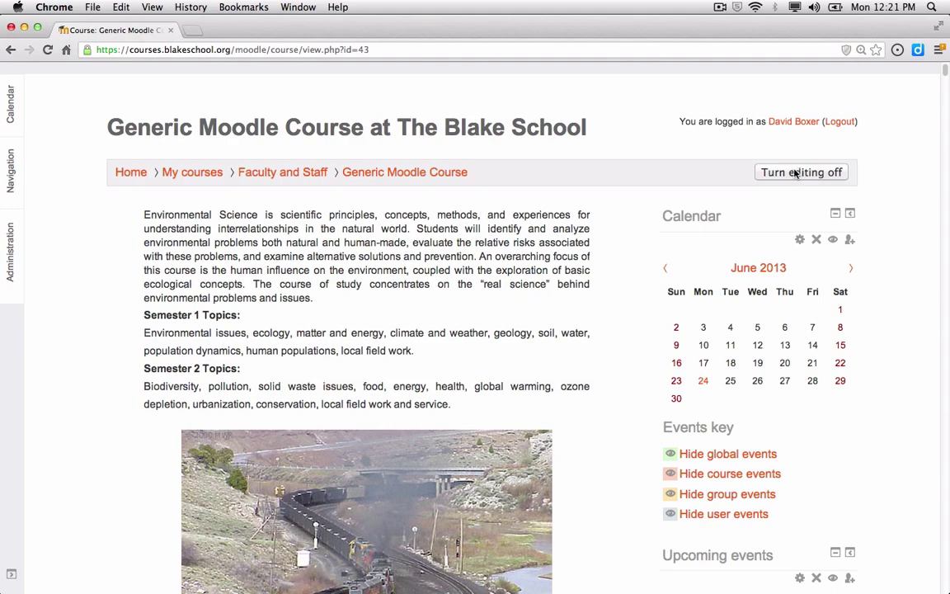
# - Unhide the Monitoring Water Quality Discussion Forum so students can see it
pyautogui.scroll(-12, 569, 250)
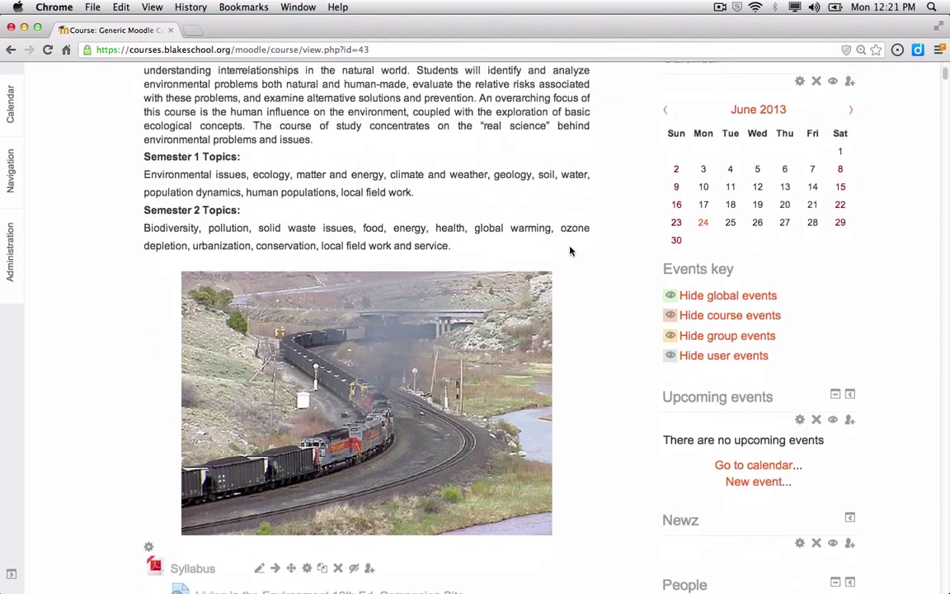
pyautogui.scroll(-1, 569, 251)
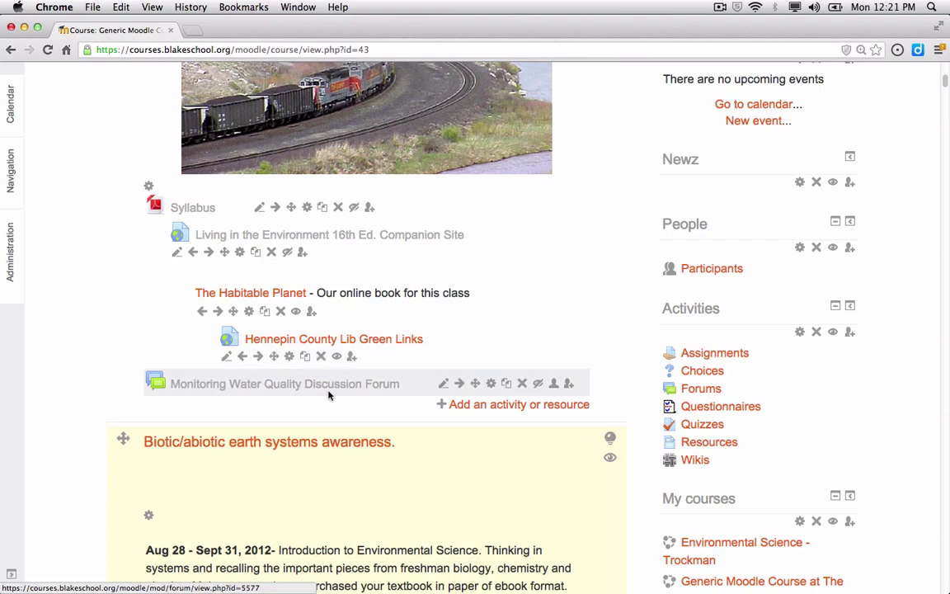
pyautogui.click(539, 386)
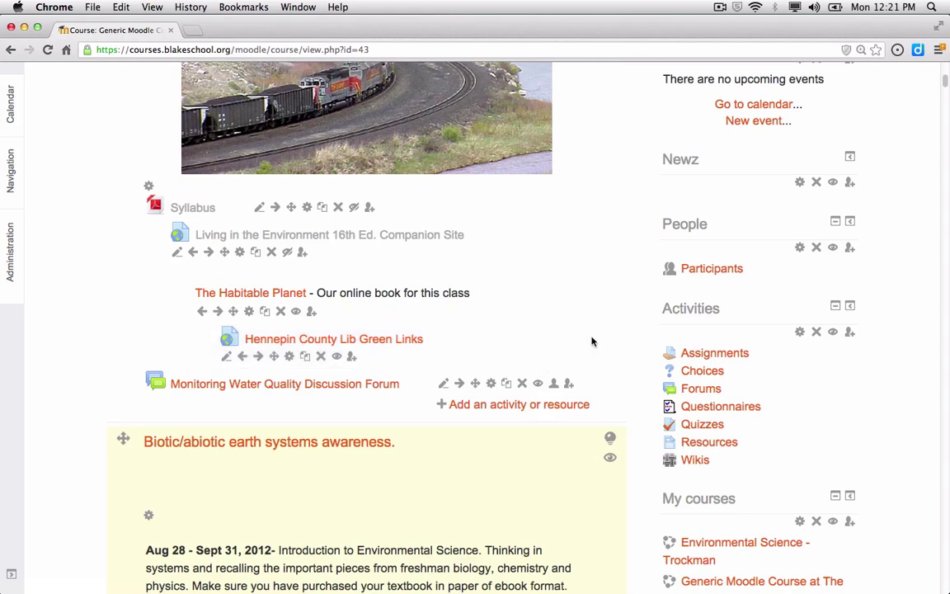
pyautogui.press('super+Tab')
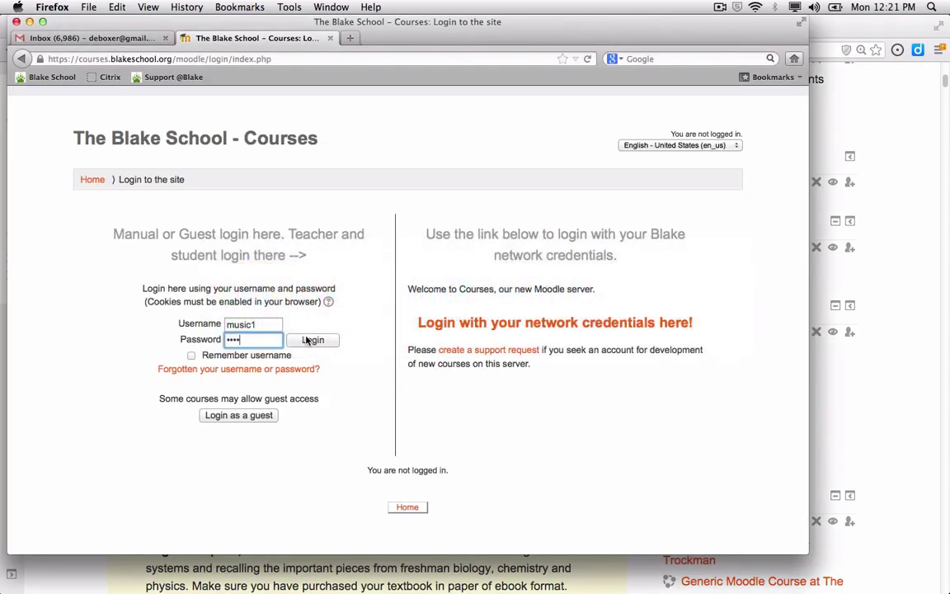
# - Log in as the student and open the Generic Moodle Course page
pyautogui.click(310, 340)
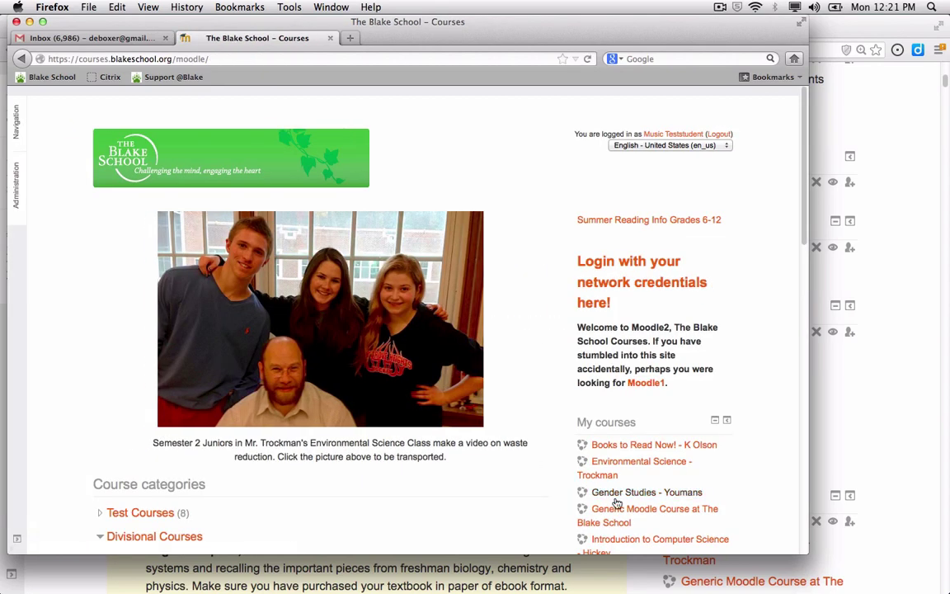
pyautogui.click(615, 512)
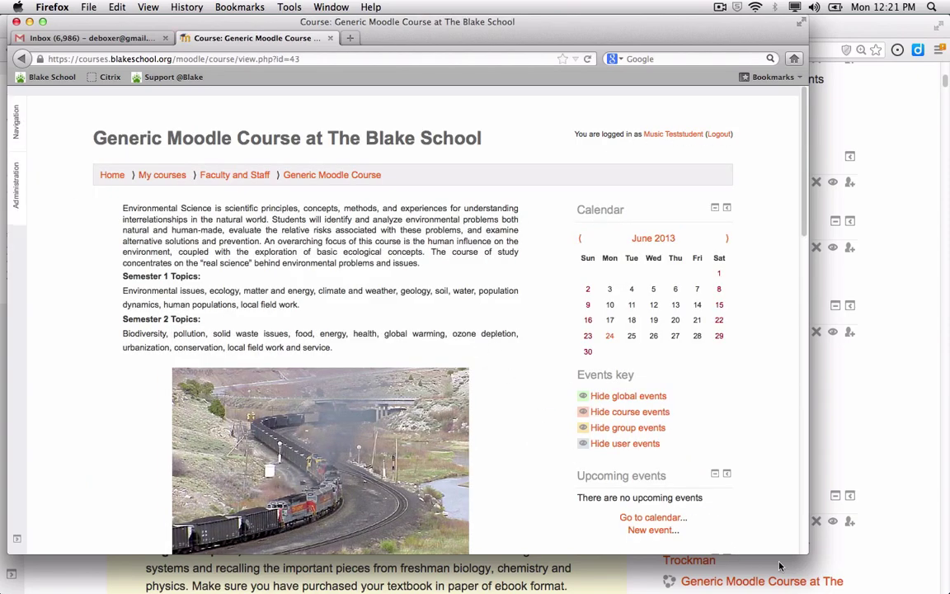
pyautogui.moveTo(808, 558); pyautogui.dragTo(947, 590)
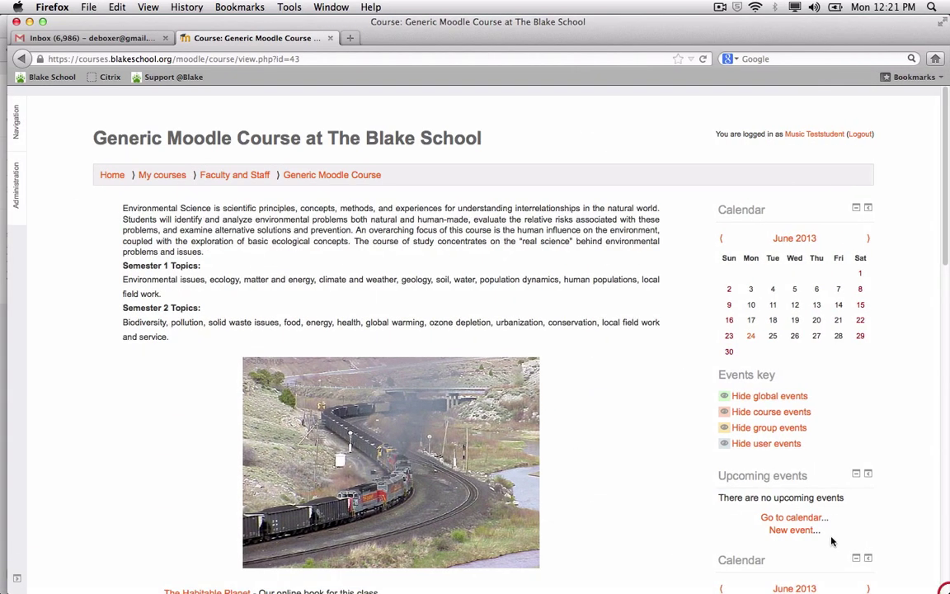
# - Open the Monitoring Water Quality Discussion Forum from the course page
pyautogui.scroll(-2, 671, 451)
pyautogui.scroll(-3, 671, 451)
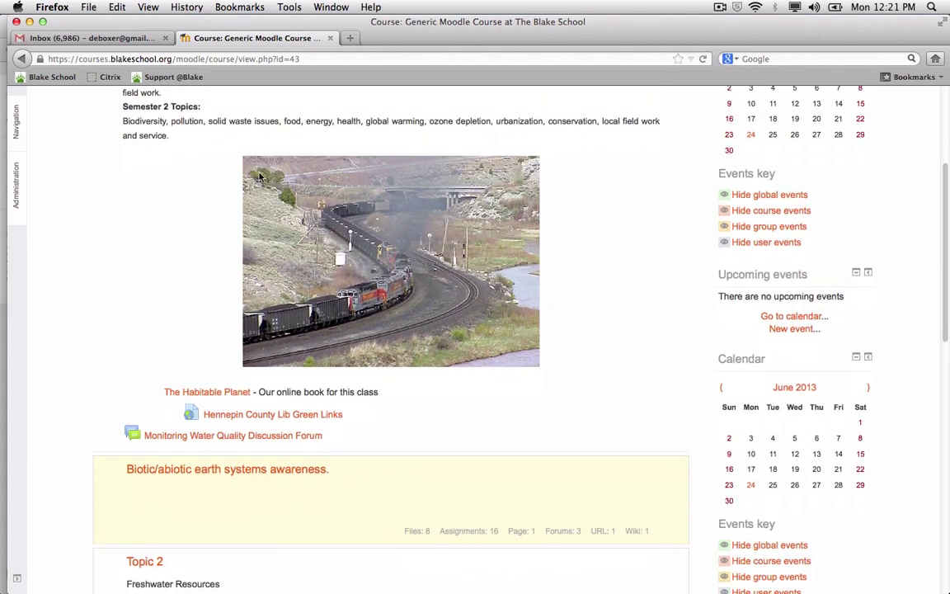
pyautogui.scroll(-3, 206, 180)
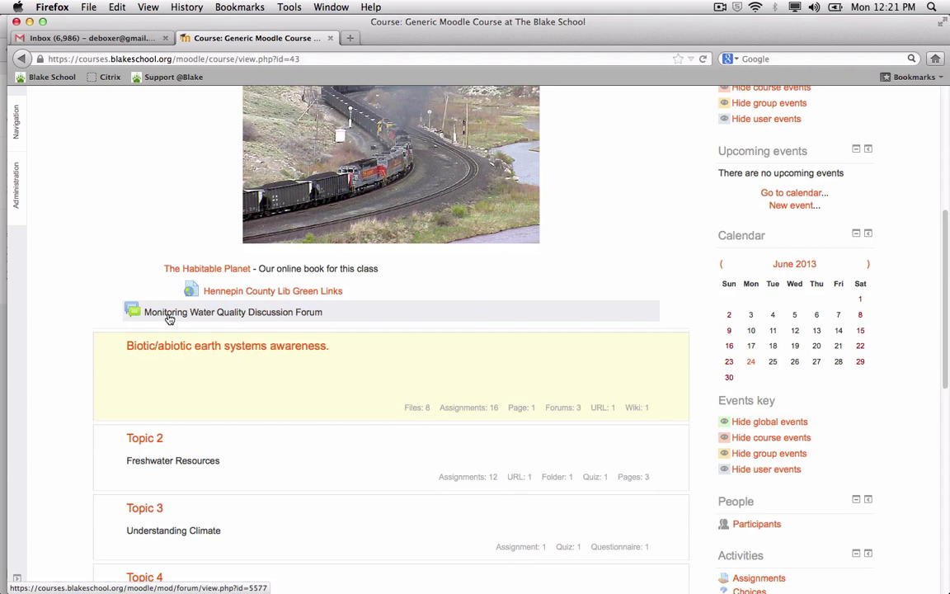
pyautogui.click(168, 315)
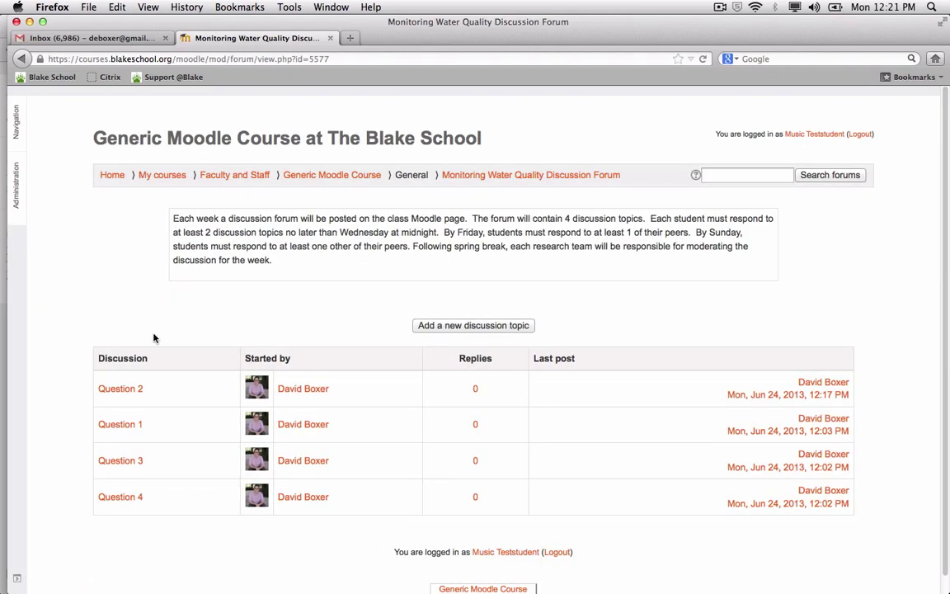
# - Open the Question 1 discussion and start a reply to it
pyautogui.click(126, 429)
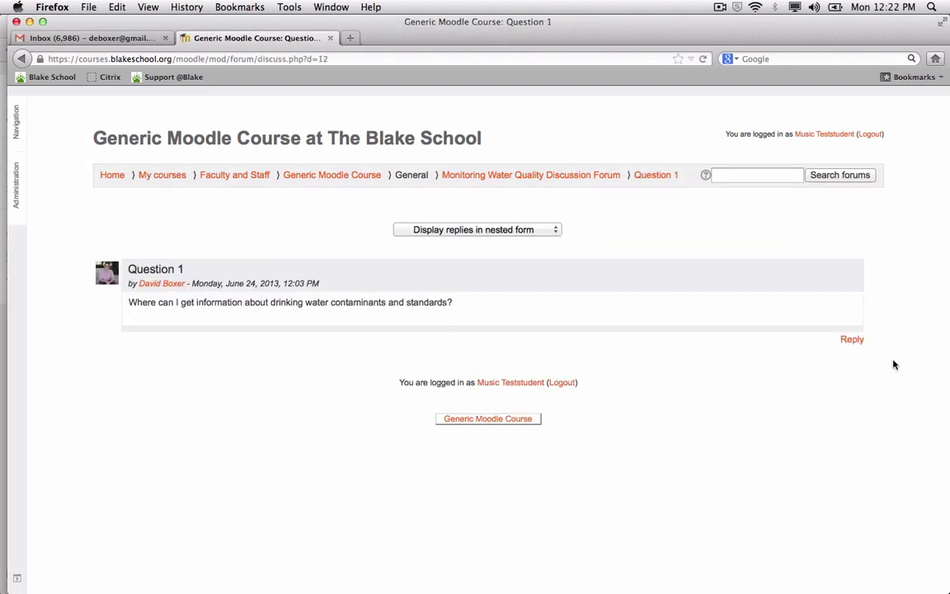
pyautogui.click(852, 340)
pyautogui.press('super+Tab')
pyautogui.press('super+Tab')
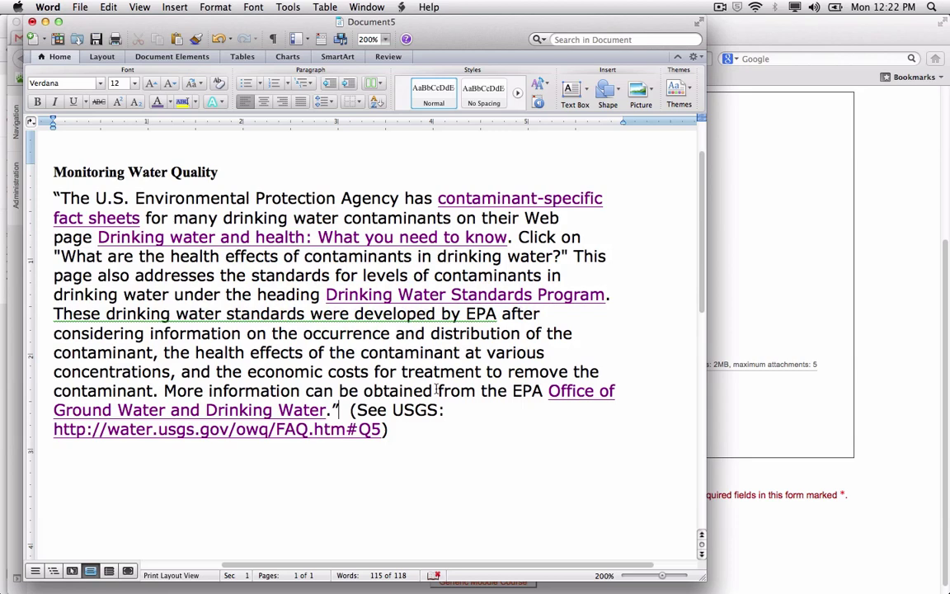
# - Copy the quoted EPA water-quality paragraph from Word and post it as the Question 1 reply
pyautogui.moveTo(425, 429); pyautogui.dragTo(41, 191)
pyautogui.press('super+c')
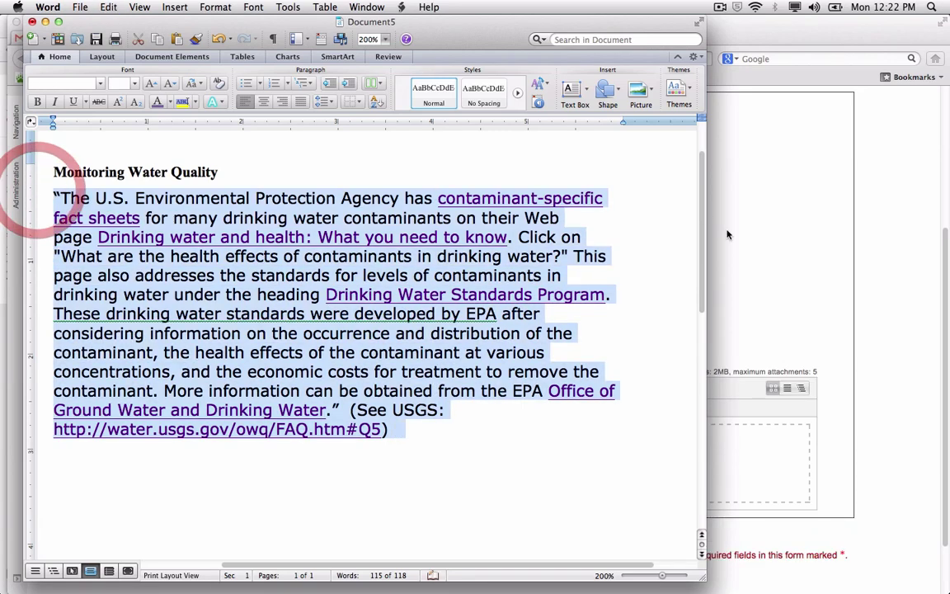
pyautogui.click(766, 262)
pyautogui.click(450, 251)
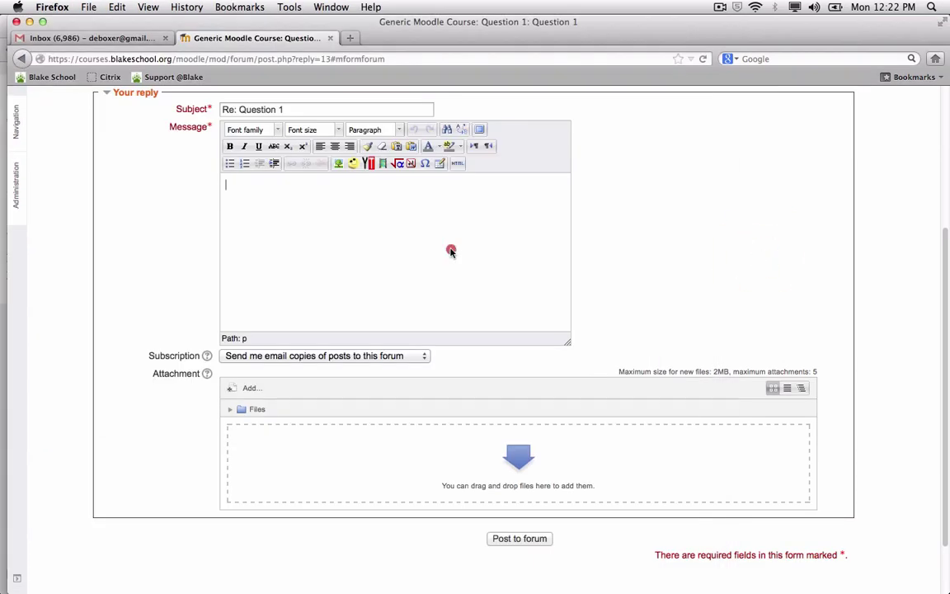
pyautogui.press('super+v')
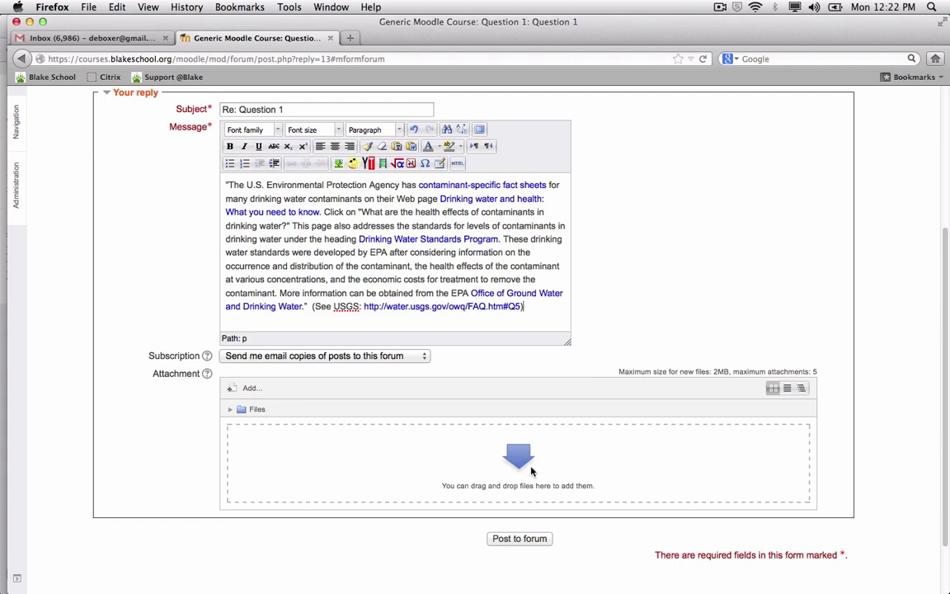
pyautogui.click(519, 540)
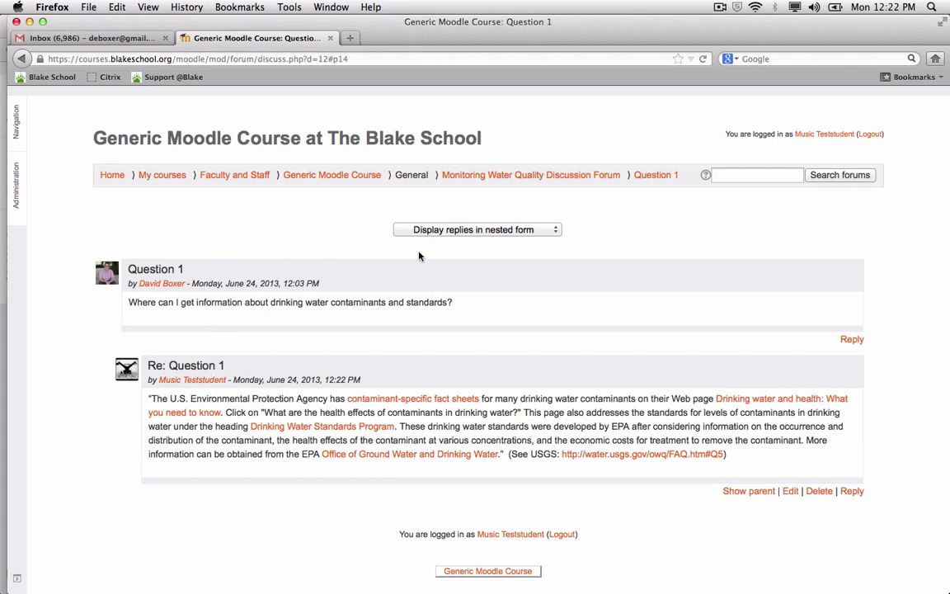
pyautogui.click(438, 231)
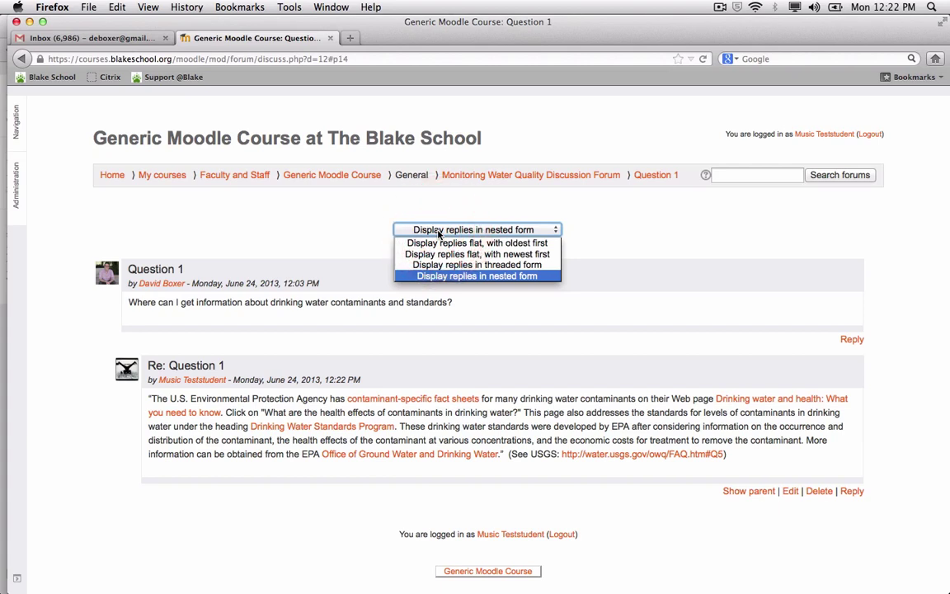
pyautogui.click(466, 265)
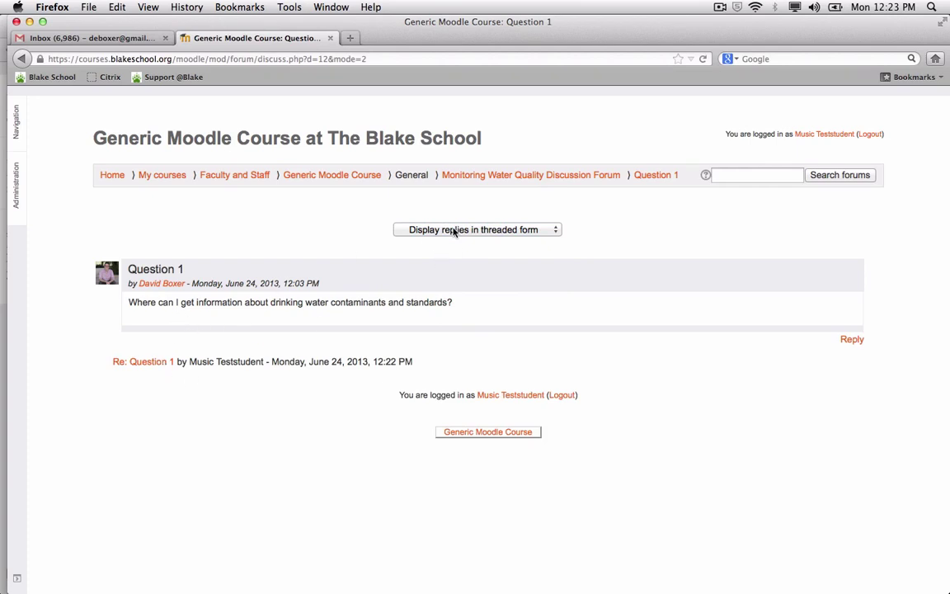
pyautogui.click(452, 230)
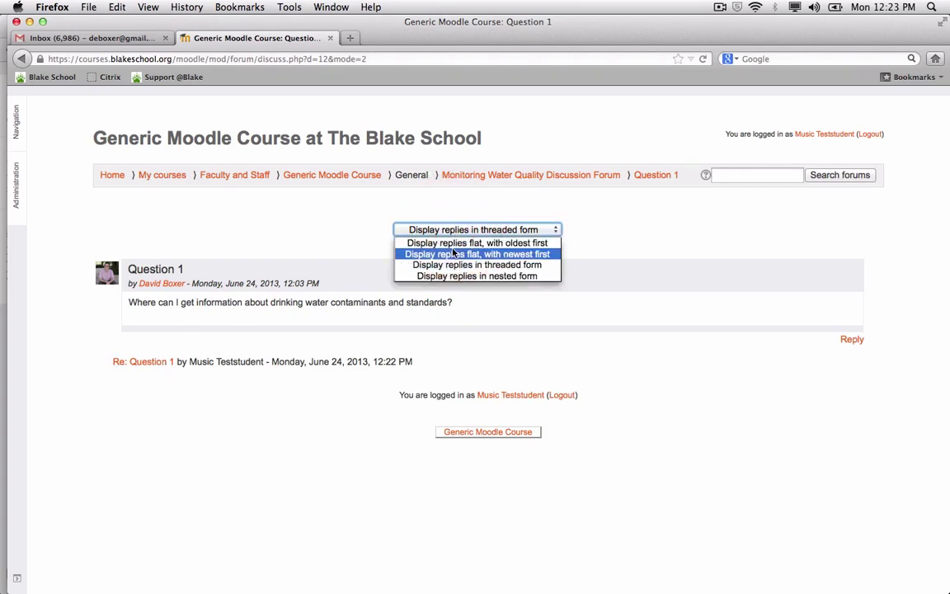
pyautogui.click(453, 253)
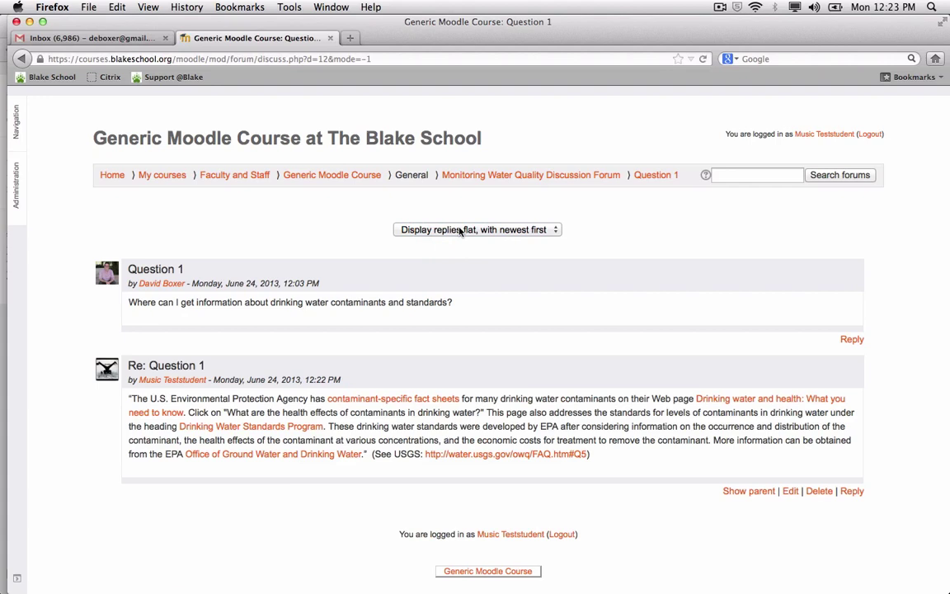
pyautogui.click(460, 230)
pyautogui.click(456, 241)
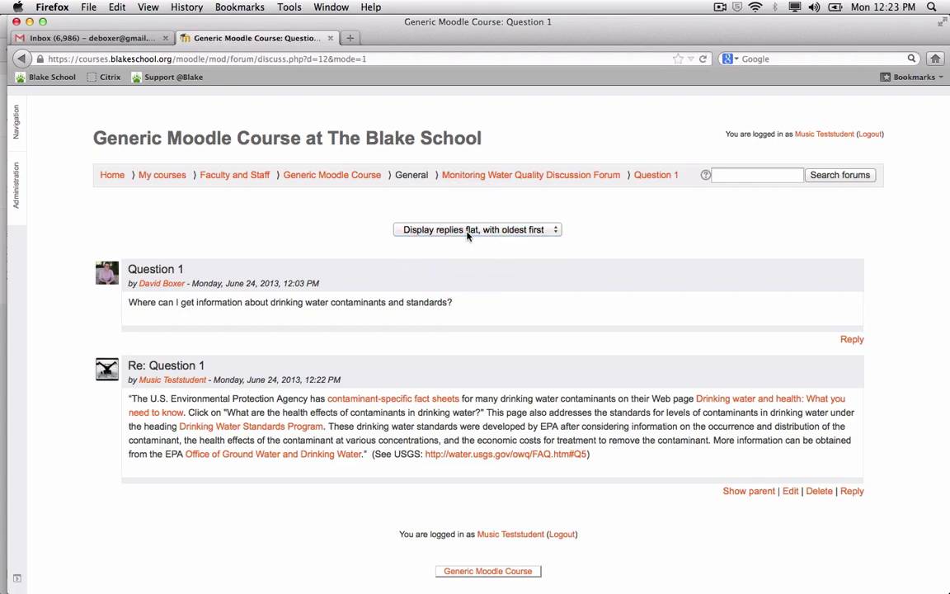
pyautogui.click(468, 235)
pyautogui.click(466, 276)
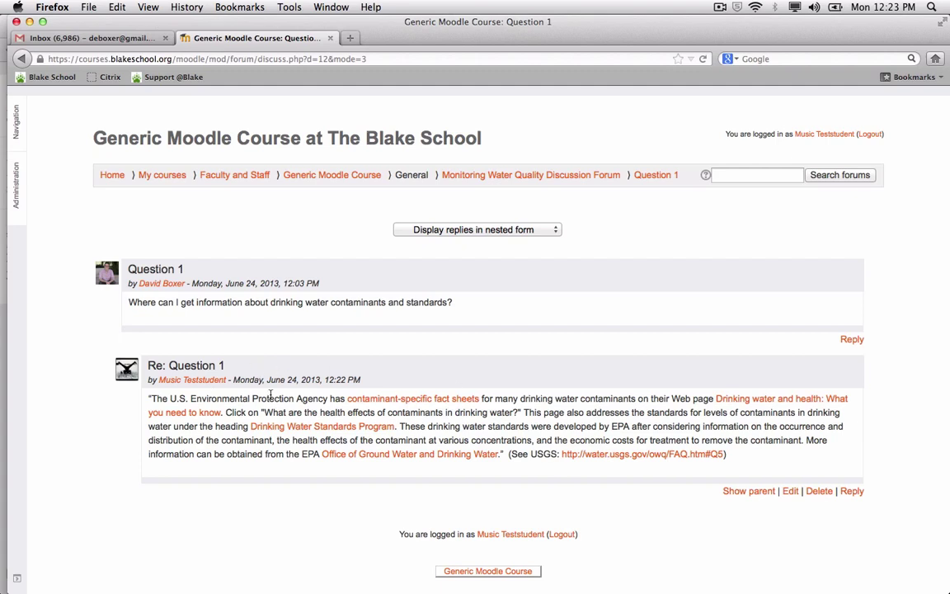
pyautogui.press('super+Tab')
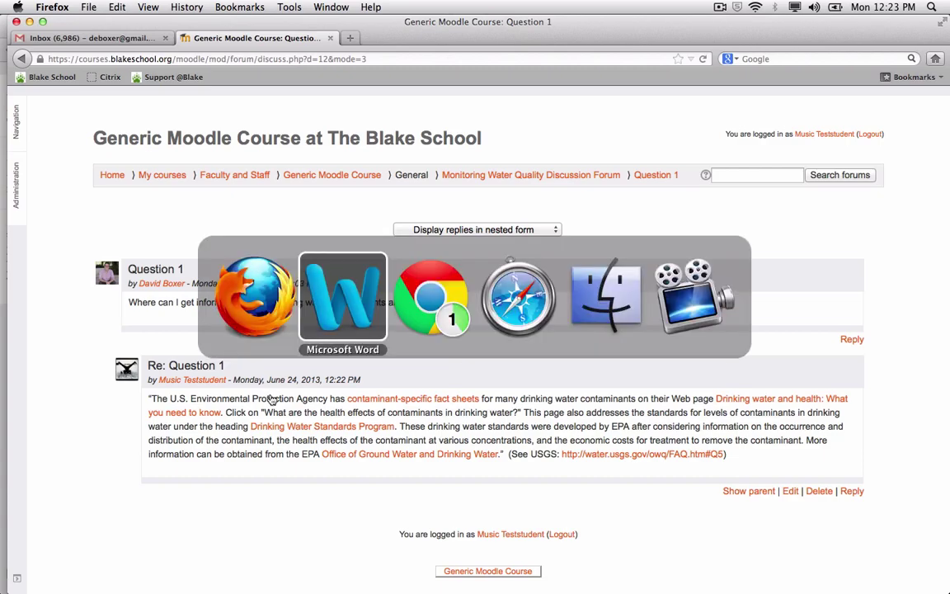
# - In the teacher's Chrome window, open the Monitoring Water Quality Discussion Forum
pyautogui.press('super+Tab')
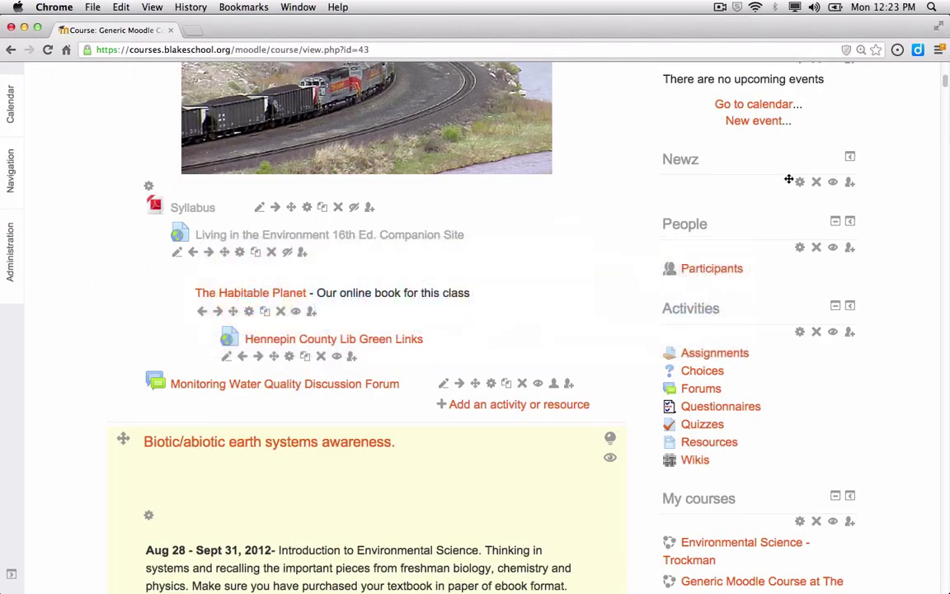
pyautogui.scroll(5, 788, 189)
pyautogui.scroll(4, 788, 190)
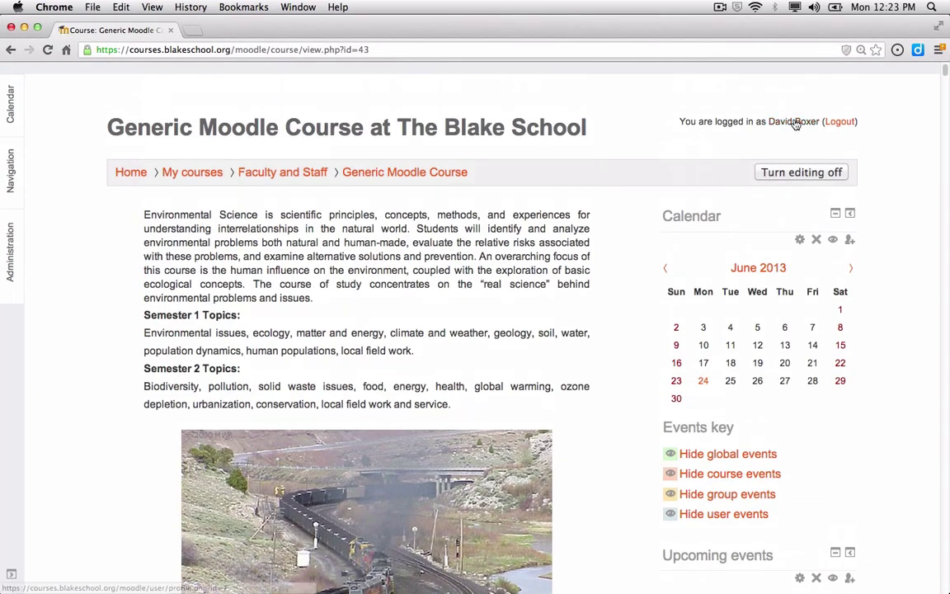
pyautogui.scroll(-12, 788, 124)
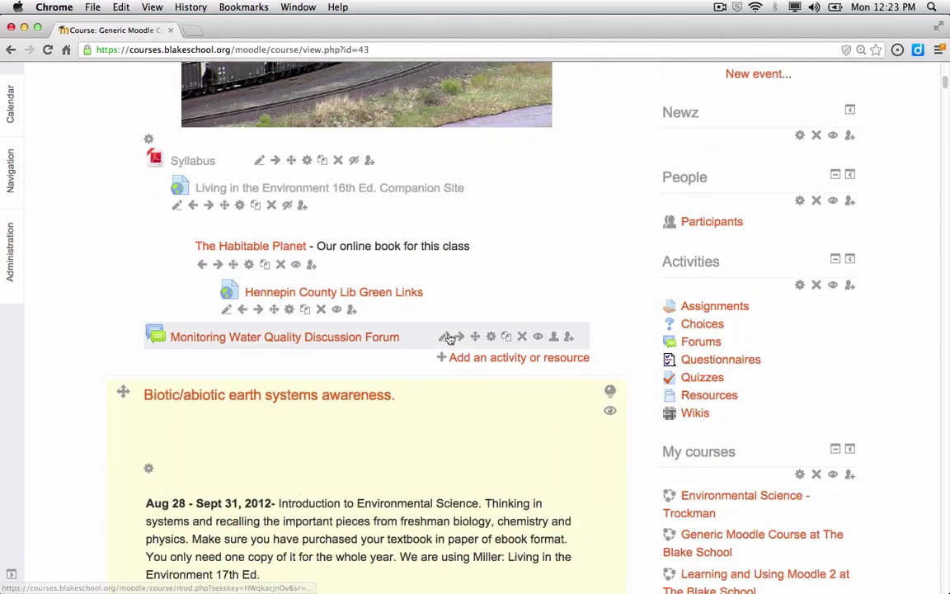
pyautogui.click(349, 343)
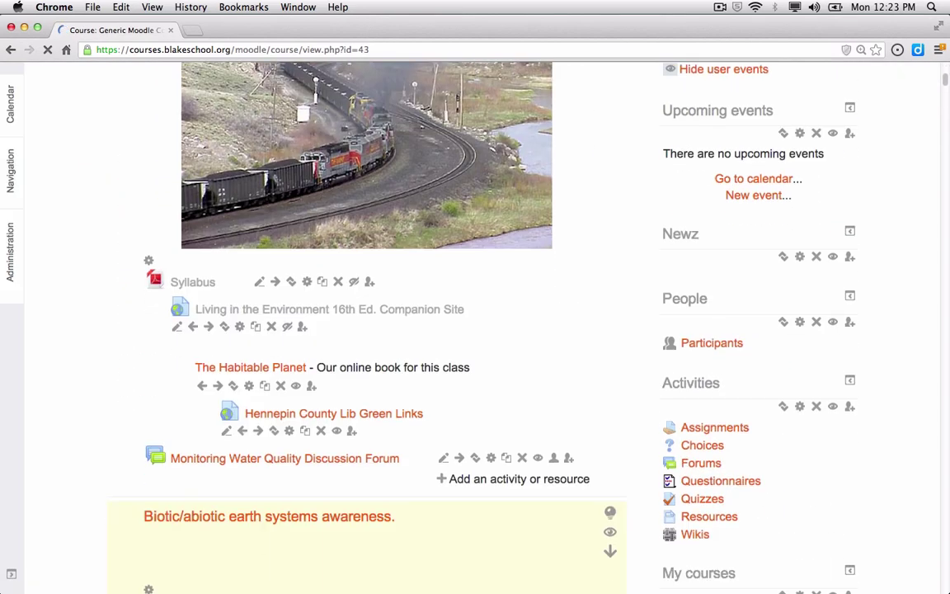
pyautogui.click(303, 351)
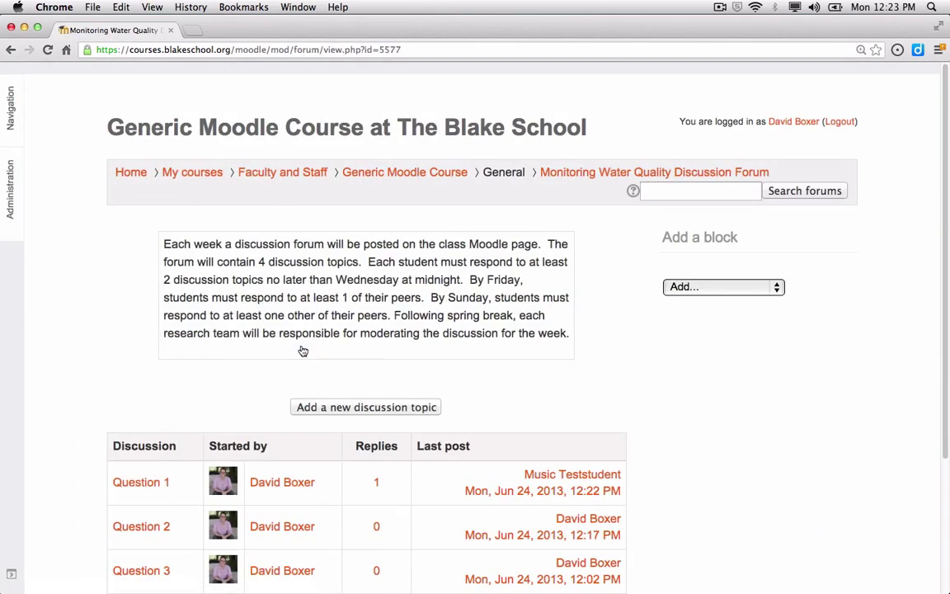
# - Open Question 1 as the teacher and read the student's EPA-quoting reply
pyautogui.scroll(-5, 303, 351)
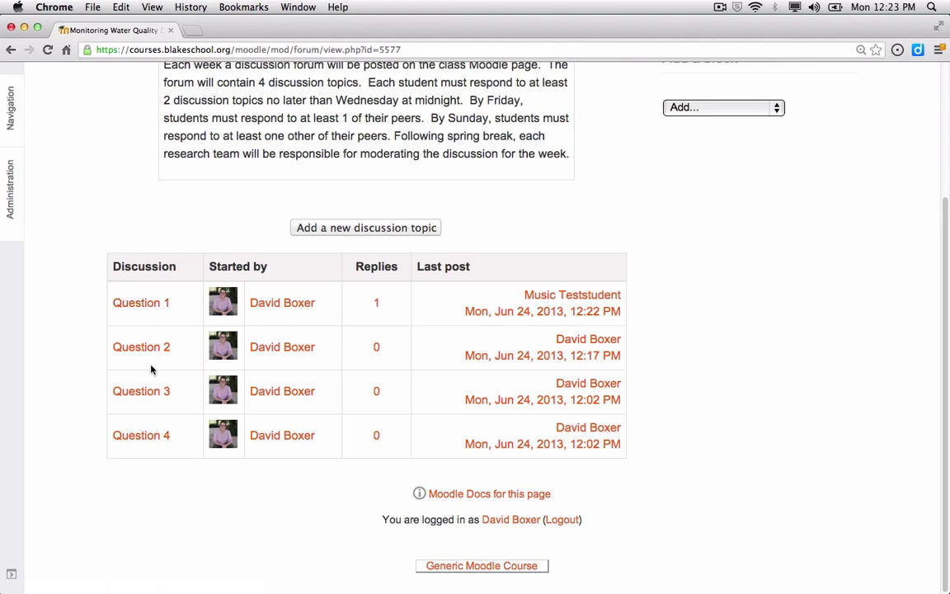
pyautogui.click(378, 305)
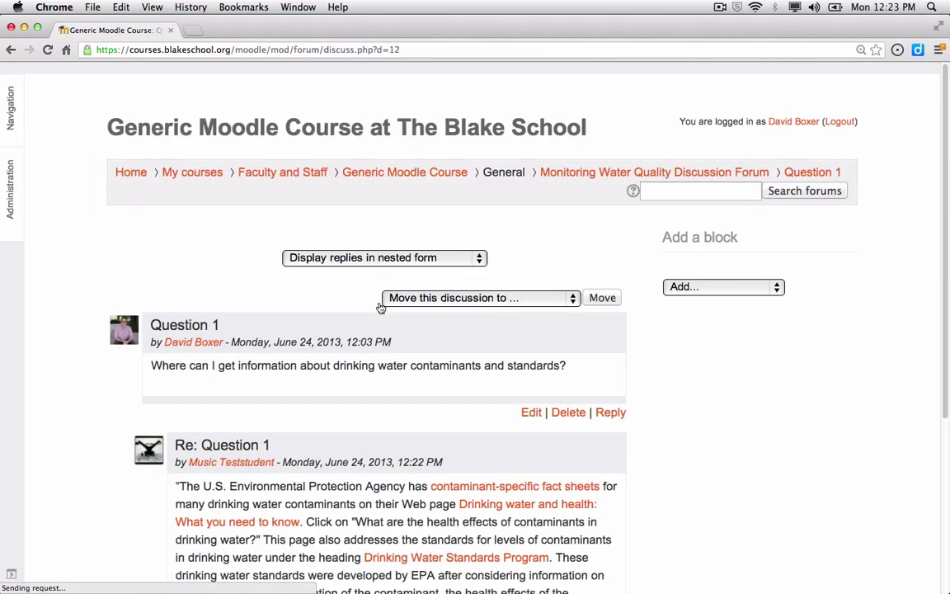
pyautogui.scroll(-2, 380, 308)
pyautogui.scroll(-5, 380, 307)
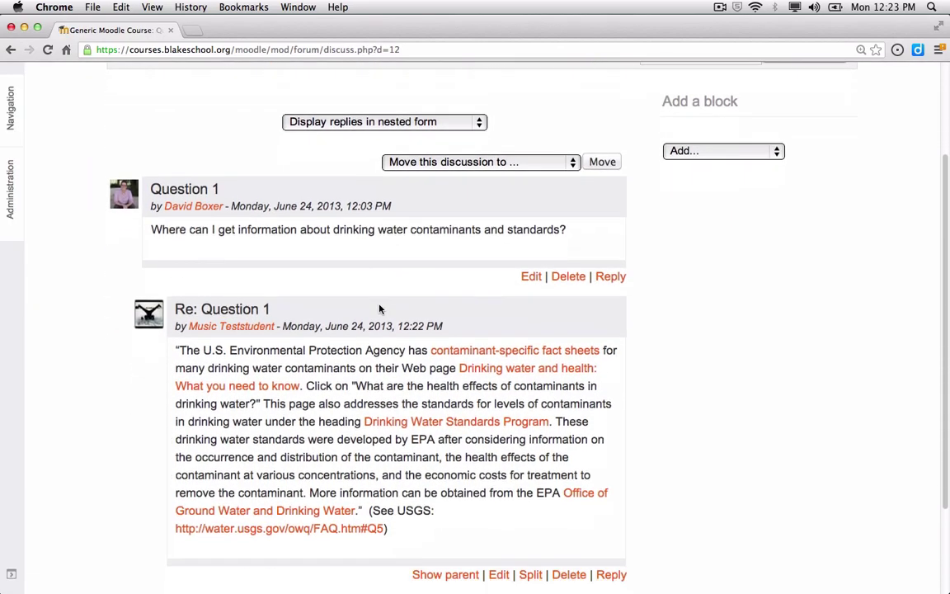